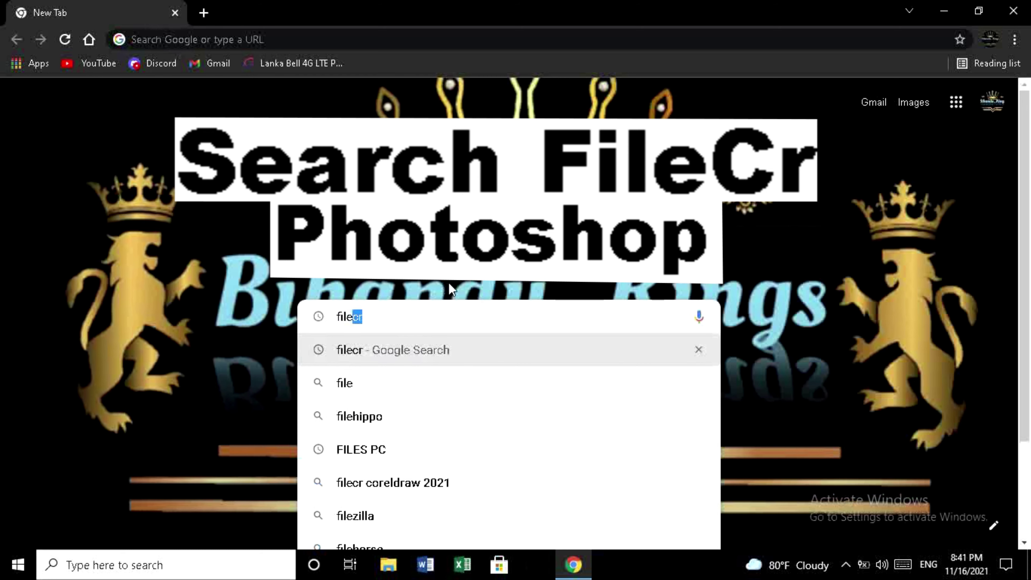
Step: Search Google for "filecr photoshop" and open the FileCR result for Adobe Photoshop 2022 v23.0.1.68
{"action": "type", "text": "cr"}
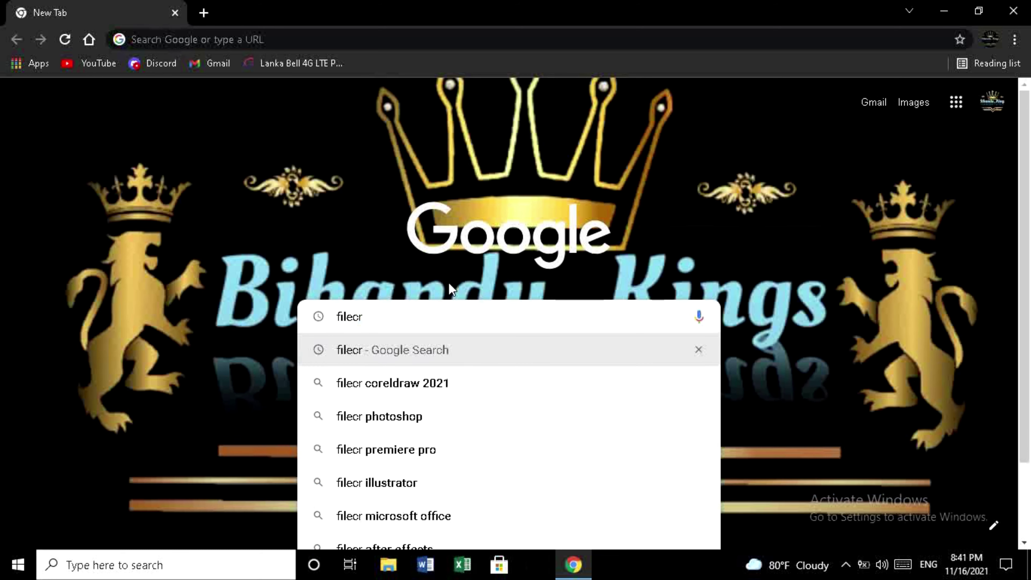
{"action": "left_click", "coordinate": [408, 419]}
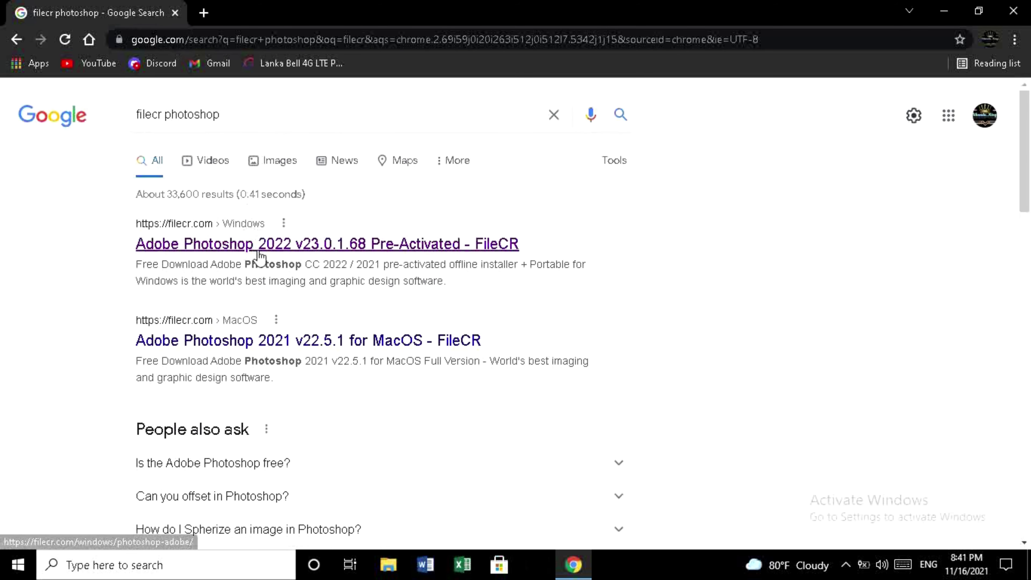
{"action": "left_click", "coordinate": [251, 245]}
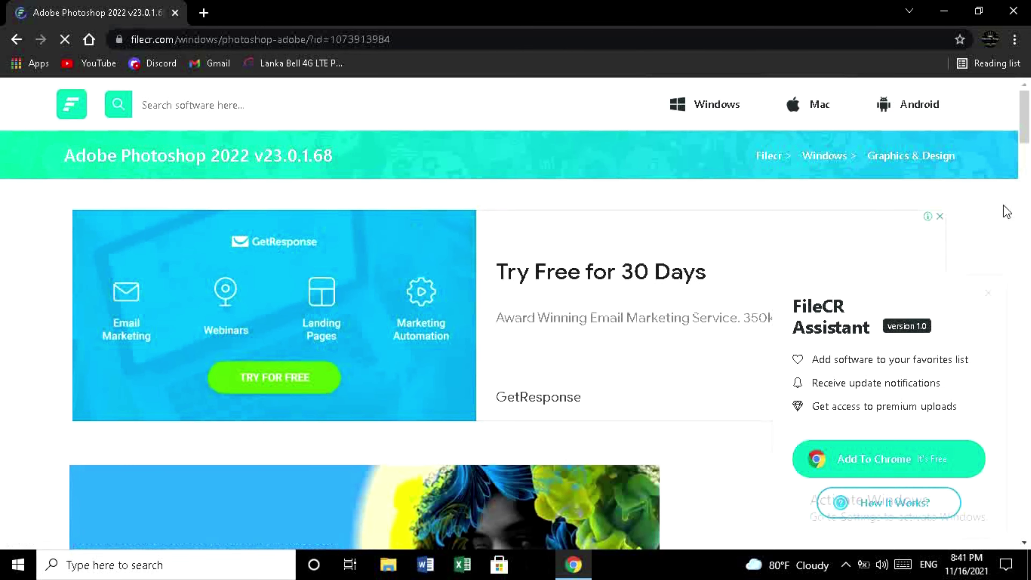
Step: Start the torrent download of Photoshop 2022 v23.0.1.68 in µTorrent, saving it to C:\Users\DELL\Downloads\
{"action": "left_click_drag", "start_coordinate": [1027, 126], "coordinate": [1028, 233]}
{"action": "left_click", "coordinate": [988, 293]}
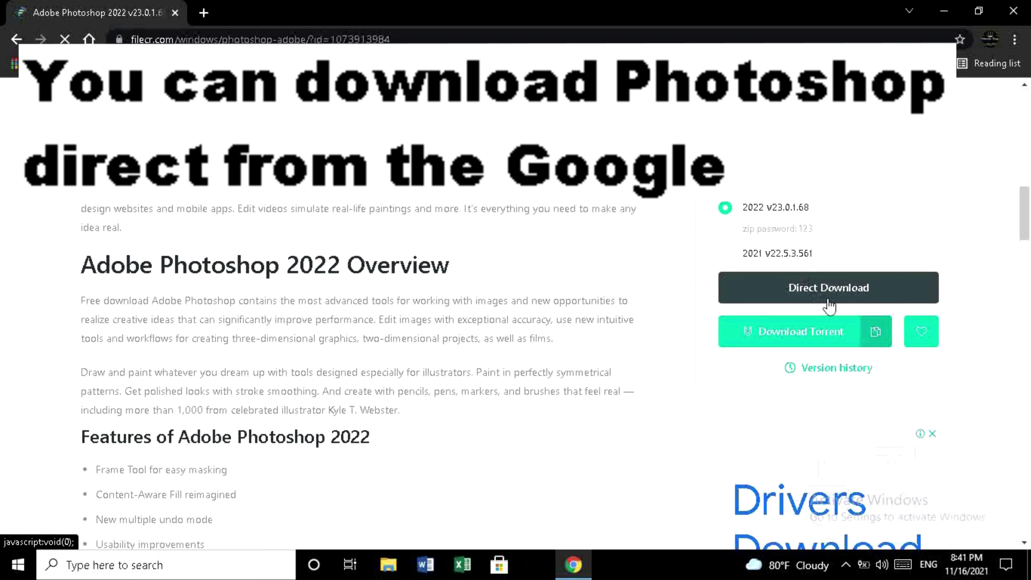
{"action": "left_click", "coordinate": [801, 331]}
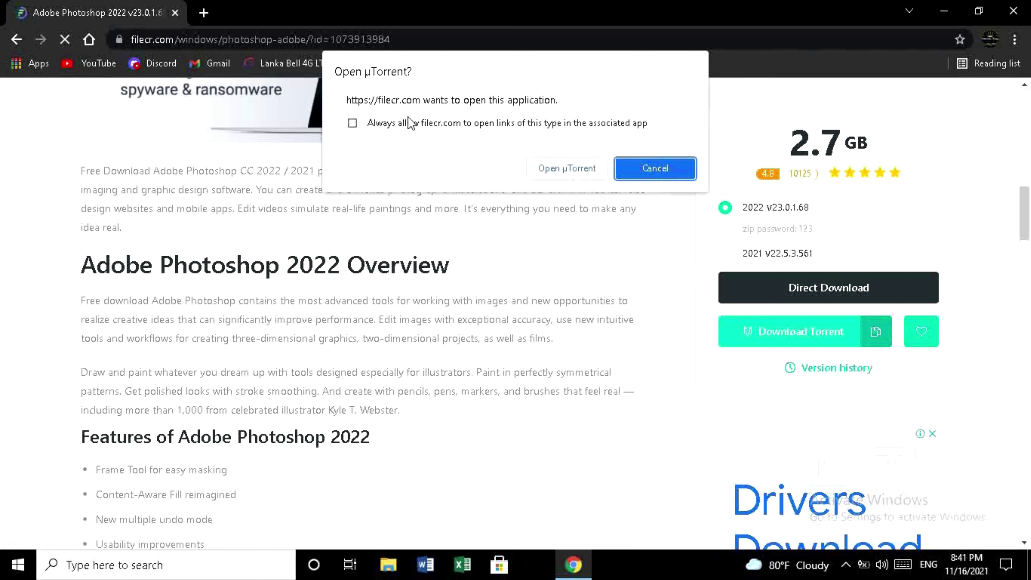
{"action": "left_click", "coordinate": [544, 172]}
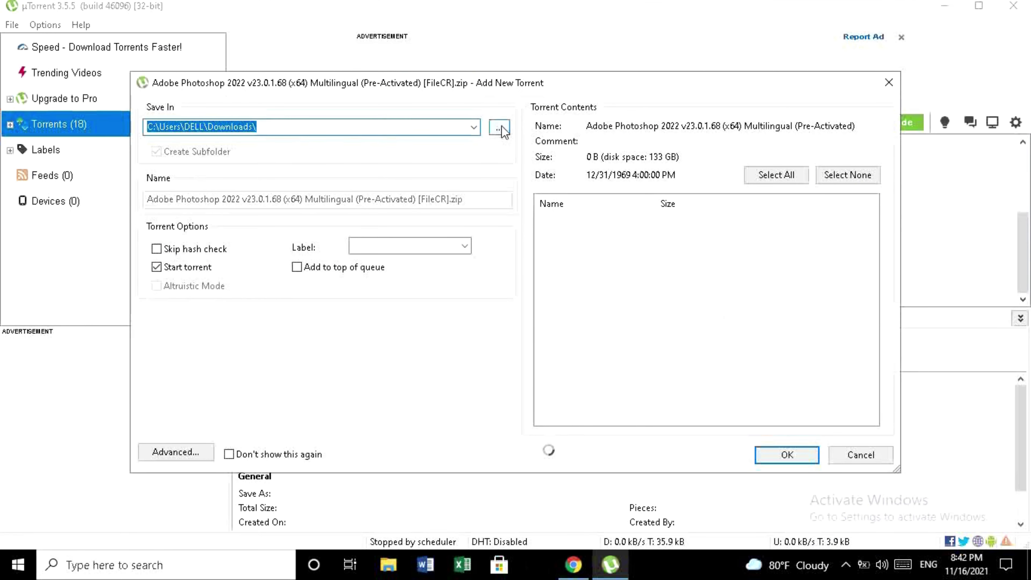
{"action": "left_click", "coordinate": [276, 130]}
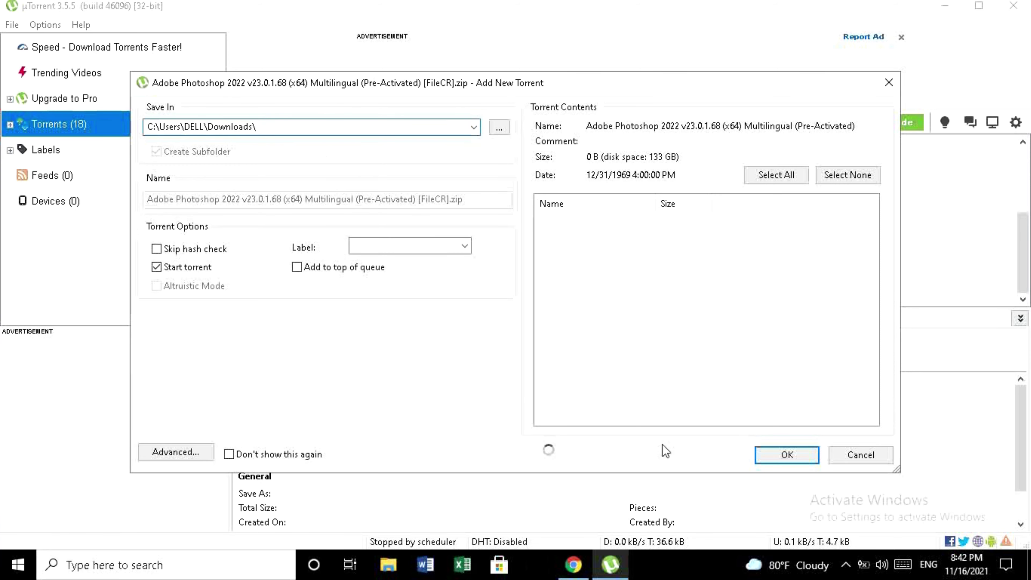
{"action": "left_click", "coordinate": [773, 456]}
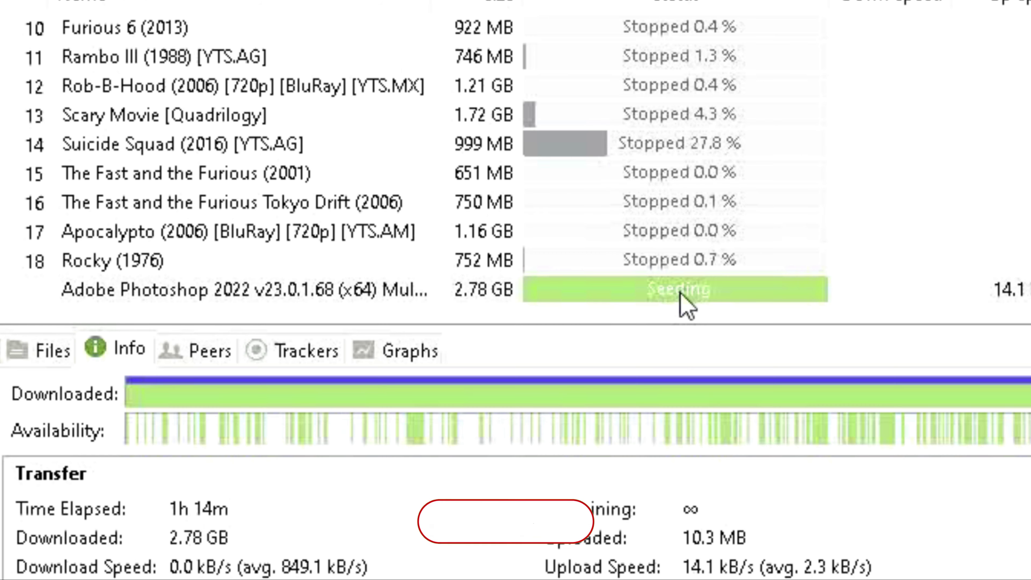
Step: Open the finished torrent's containing folder and show the contents of the Photoshop ZIP archive's inner folder in WinRAR
{"action": "right_click", "coordinate": [649, 289]}
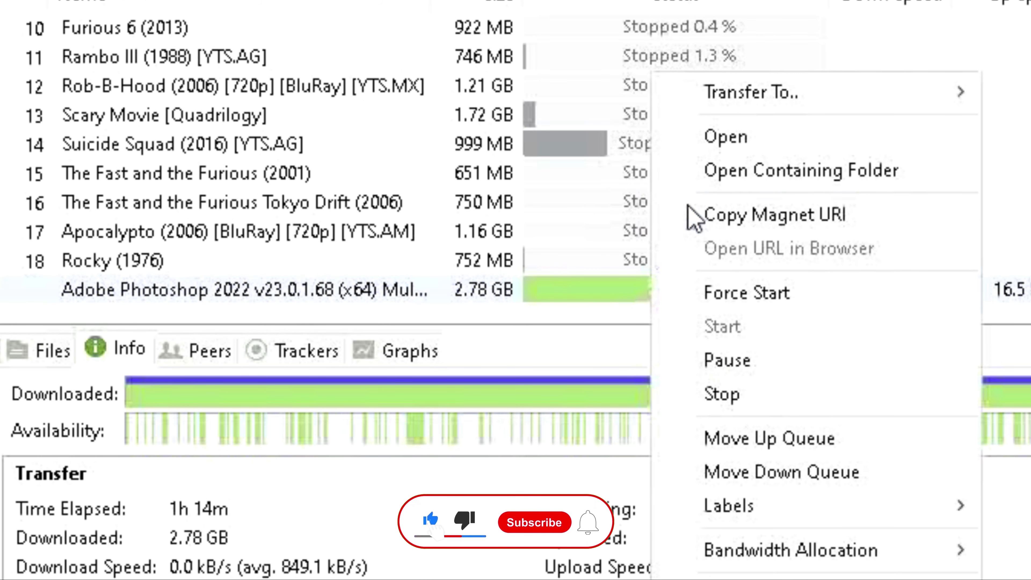
{"action": "left_click", "coordinate": [760, 173]}
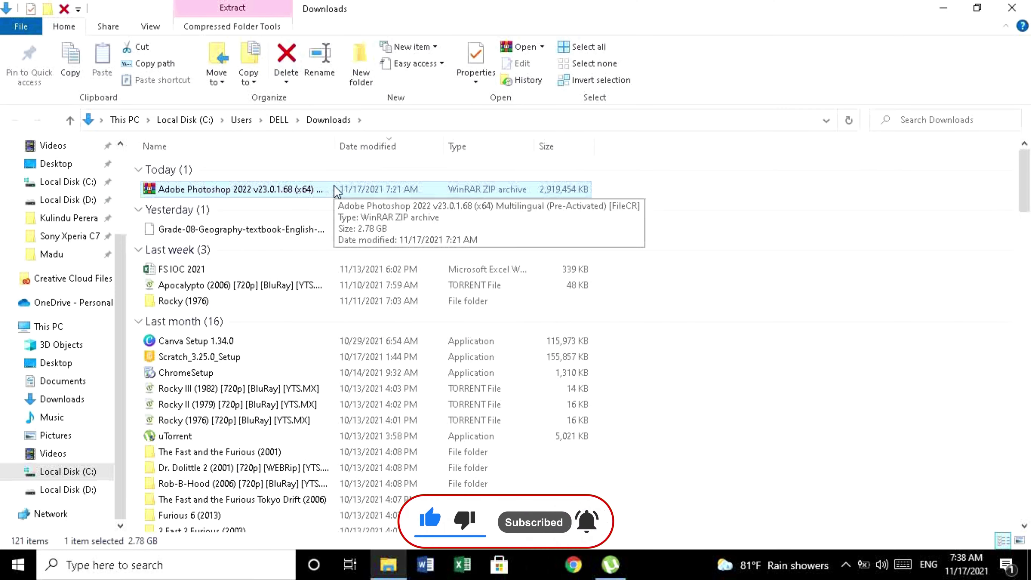
{"action": "double_click", "coordinate": [320, 190]}
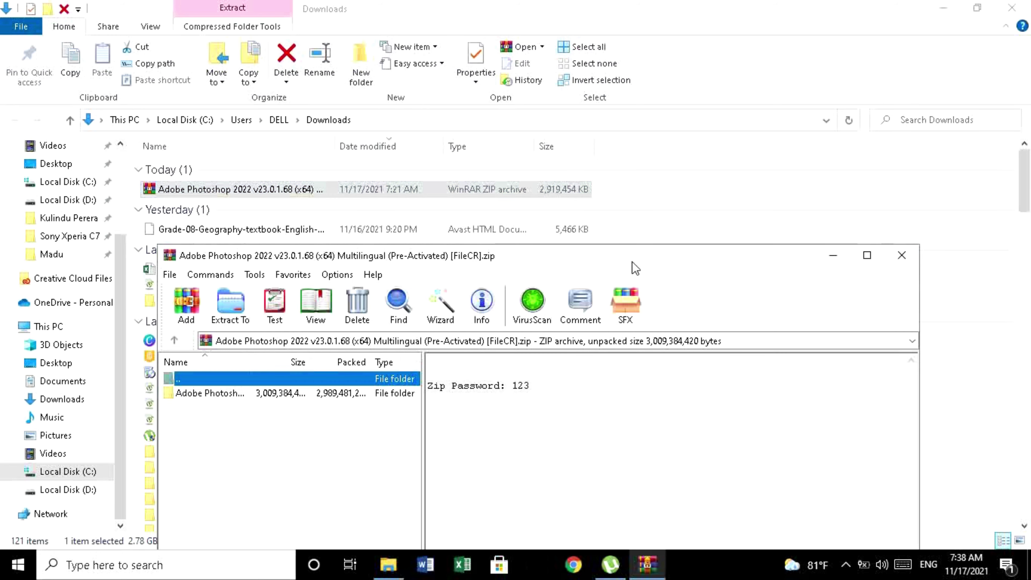
{"action": "left_click_drag", "start_coordinate": [632, 261], "coordinate": [629, 113]}
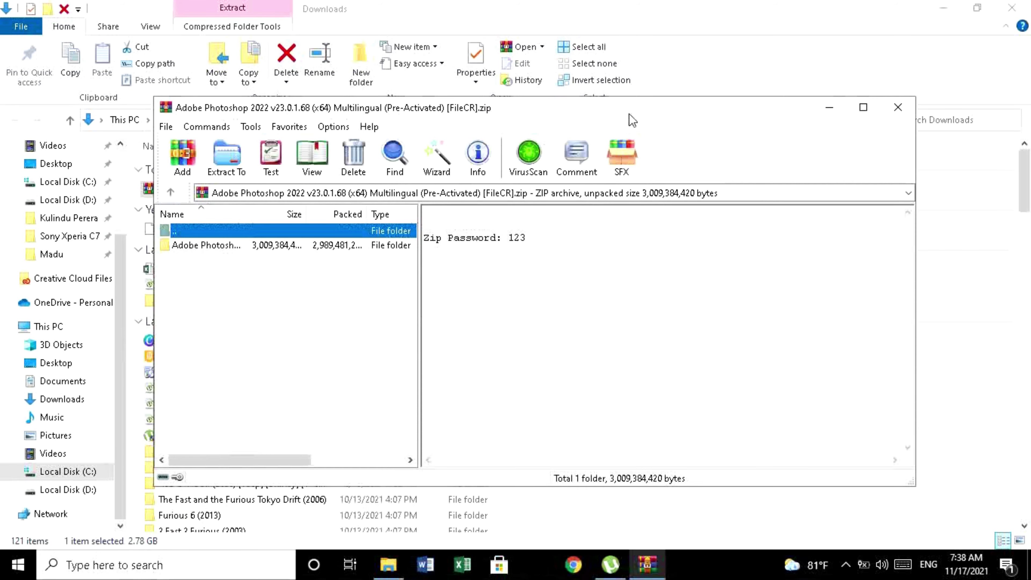
{"action": "double_click", "coordinate": [250, 245]}
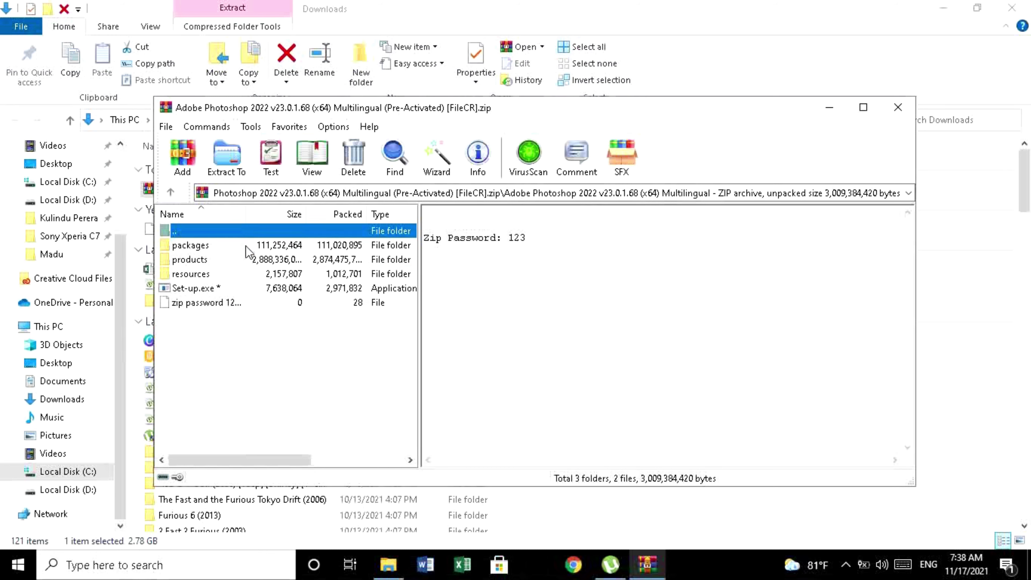
Step: Read the zip password in the archive's comment
{"action": "left_click", "coordinate": [234, 301]}
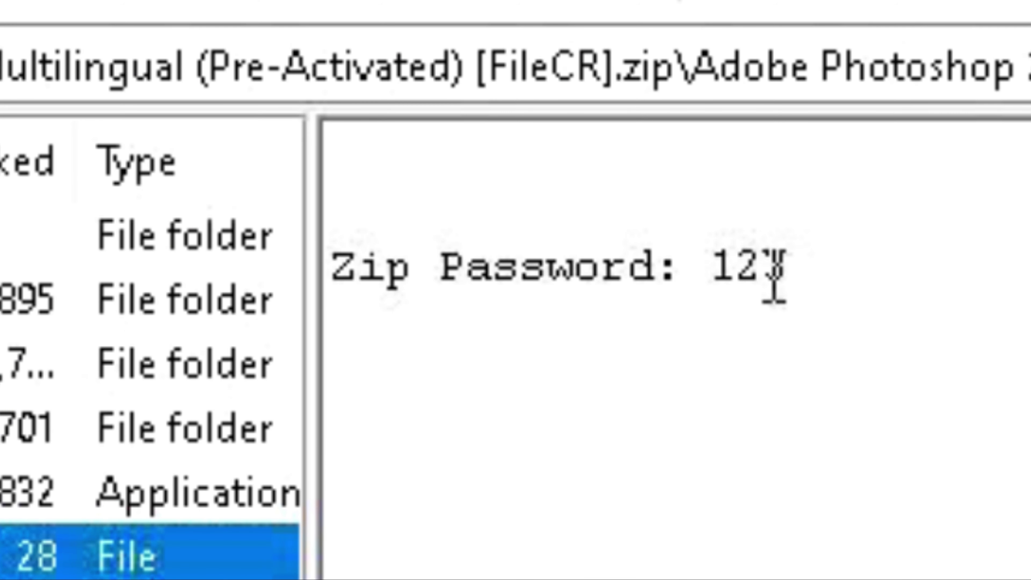
{"action": "left_click_drag", "start_coordinate": [791, 268], "coordinate": [711, 270]}
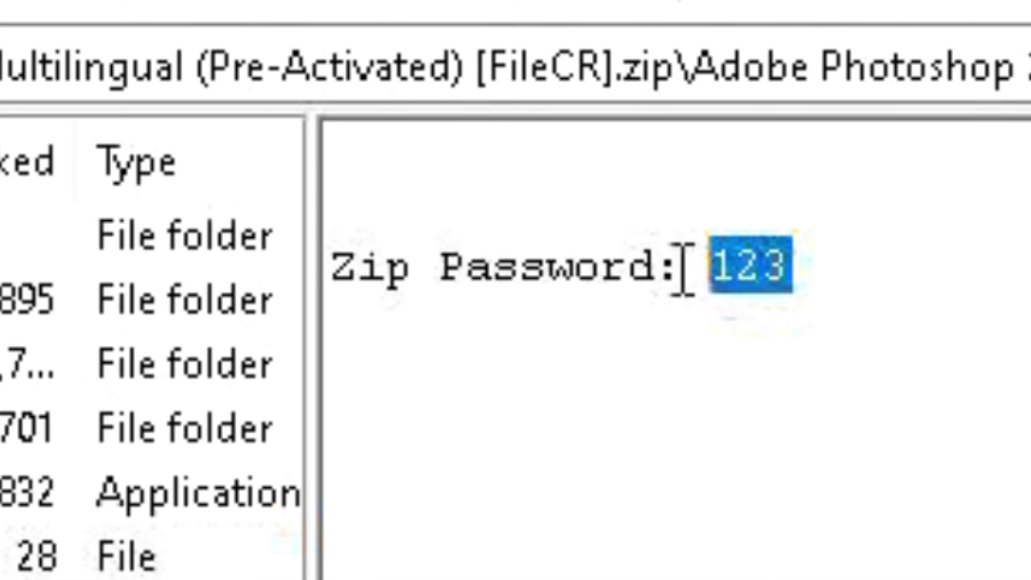
{"action": "left_click", "coordinate": [748, 256]}
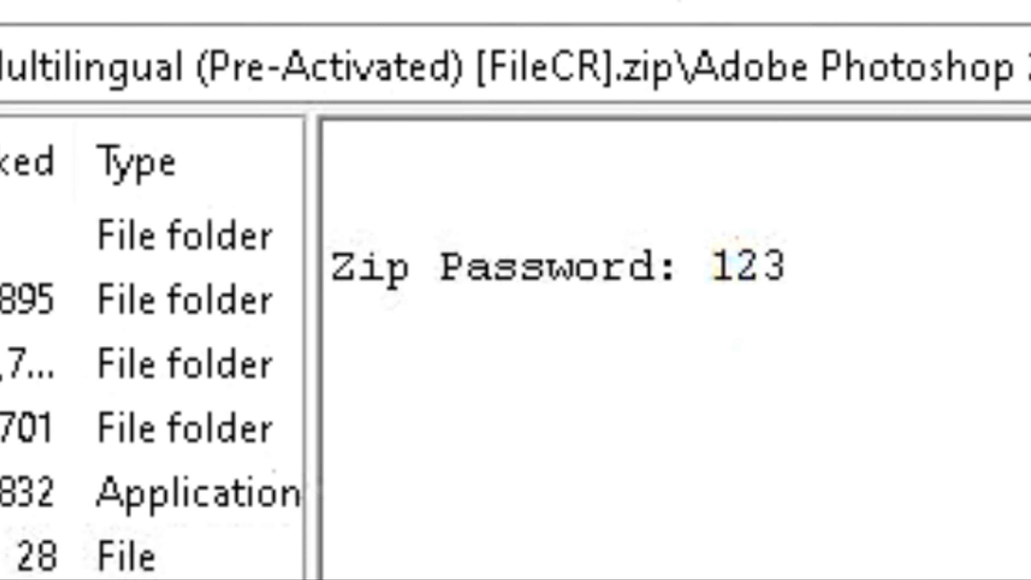
Step: Launch Set-up.exe from the archive, entering the archive password
{"action": "left_click", "coordinate": [218, 287]}
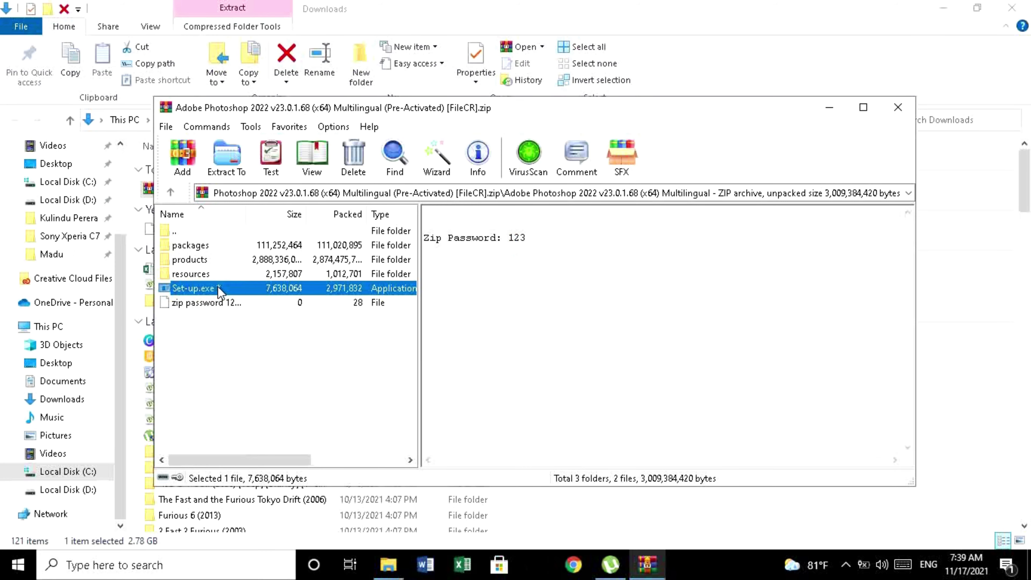
{"action": "double_click", "coordinate": [218, 288]}
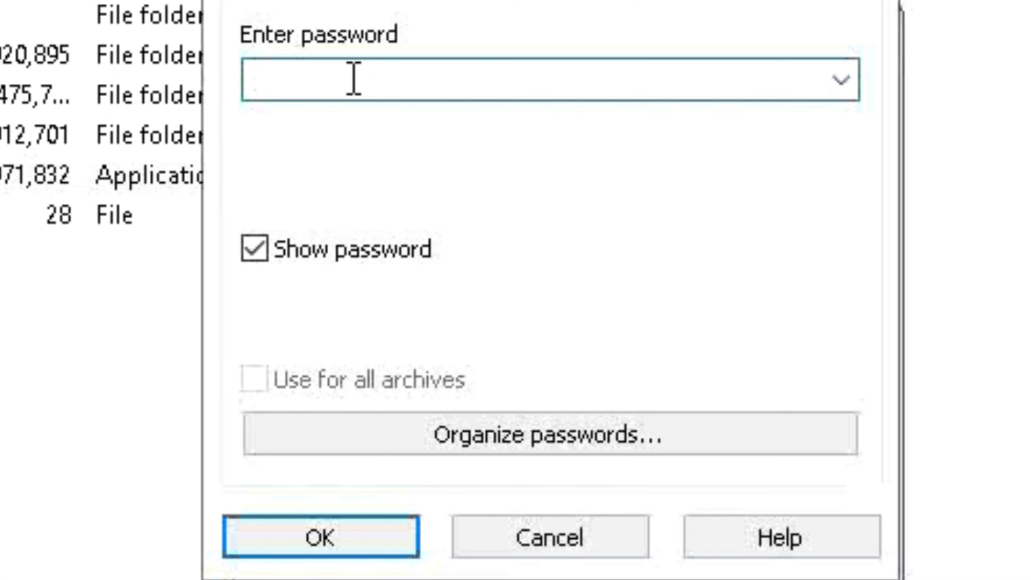
{"action": "type", "text": "123"}
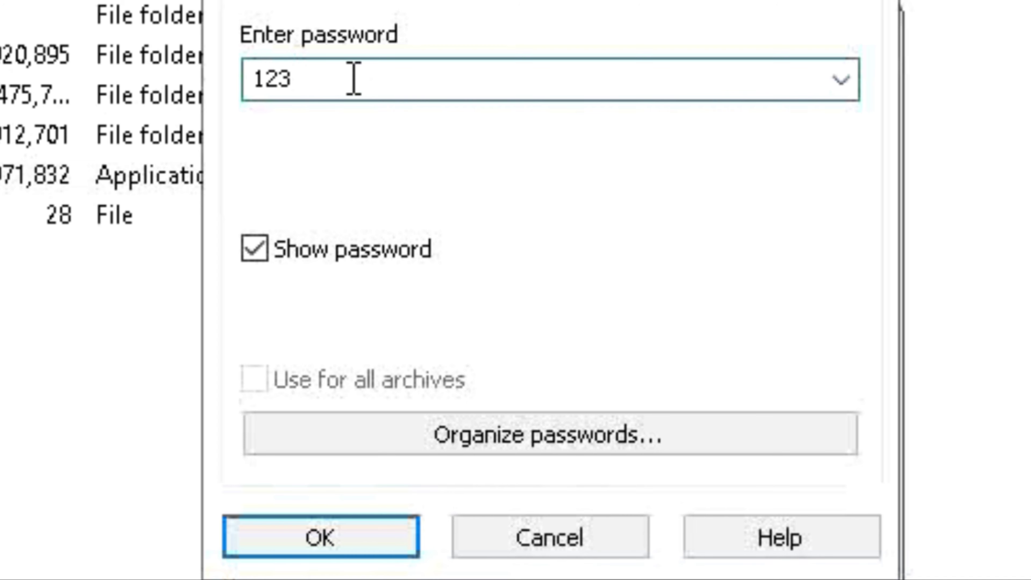
{"action": "left_click", "coordinate": [316, 546]}
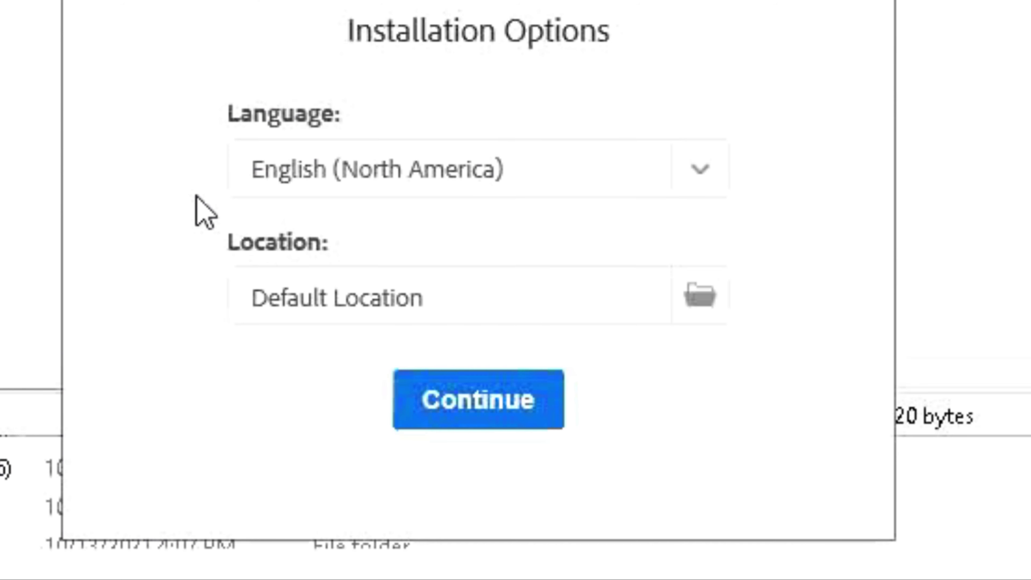
Step: Look through the languages offered in the Photoshop 2022 installation options
{"action": "left_click", "coordinate": [400, 183]}
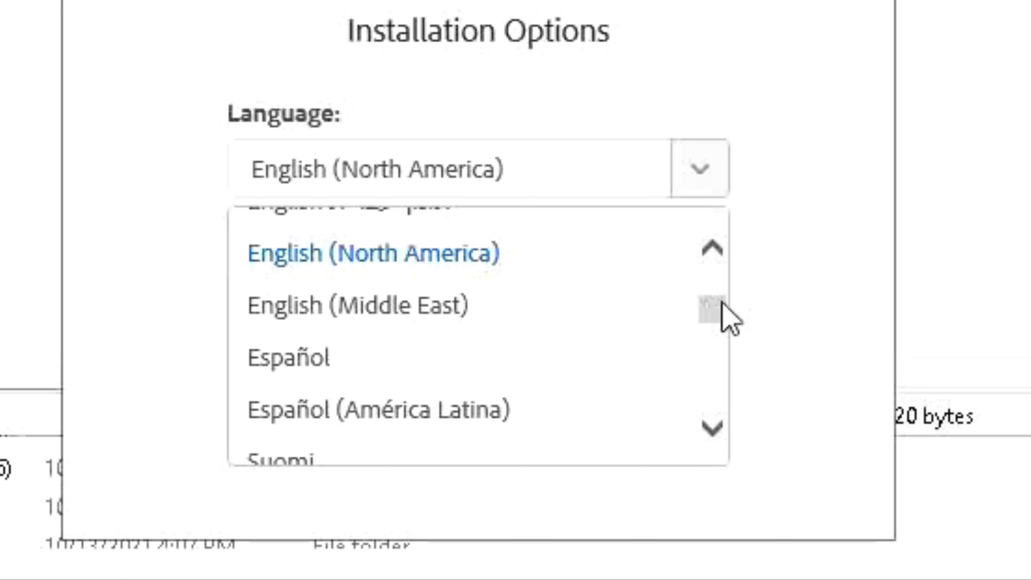
{"action": "left_click", "coordinate": [712, 249]}
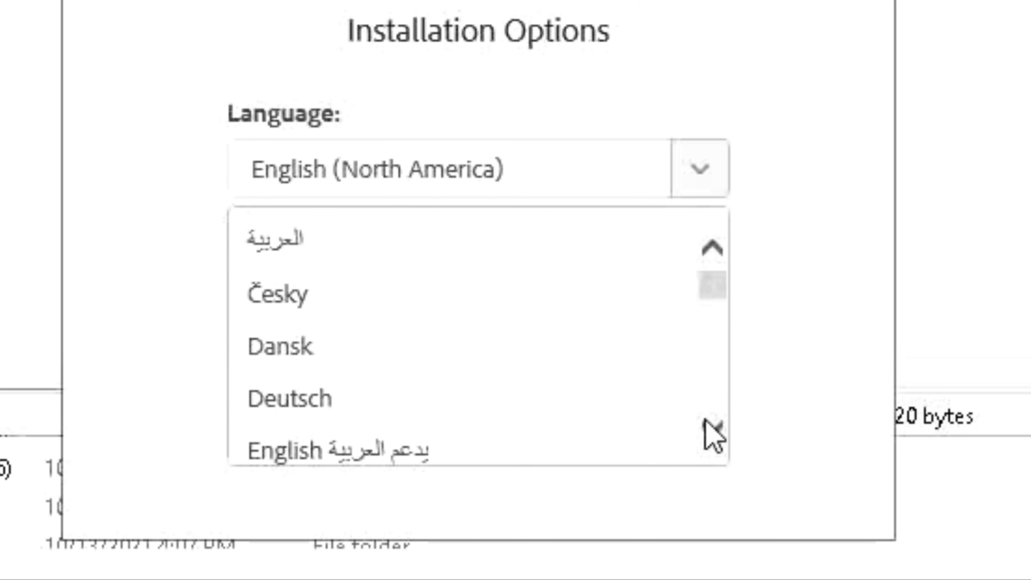
{"action": "left_click", "coordinate": [712, 434]}
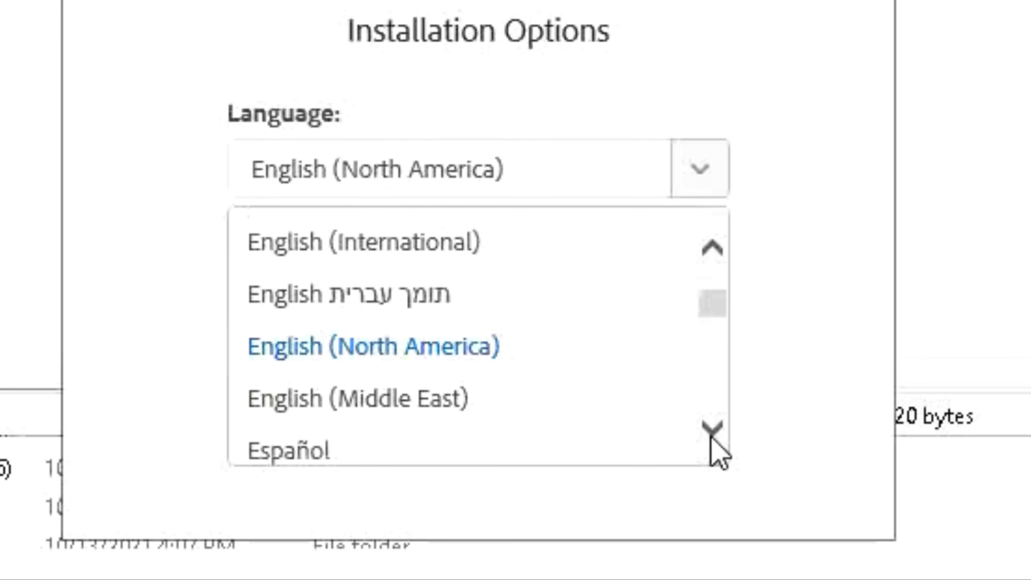
{"action": "left_click", "coordinate": [711, 434]}
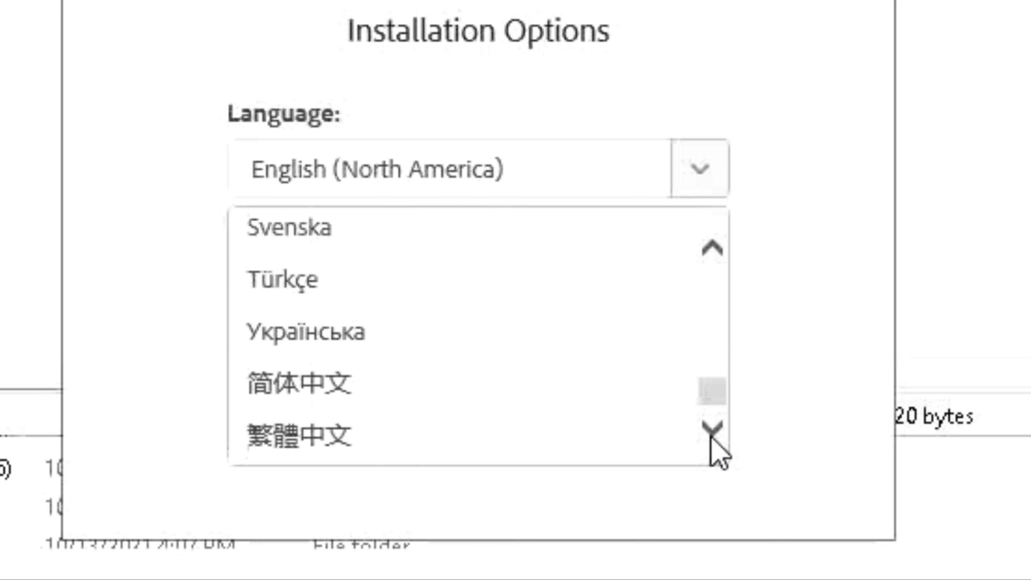
{"action": "left_click", "coordinate": [799, 149]}
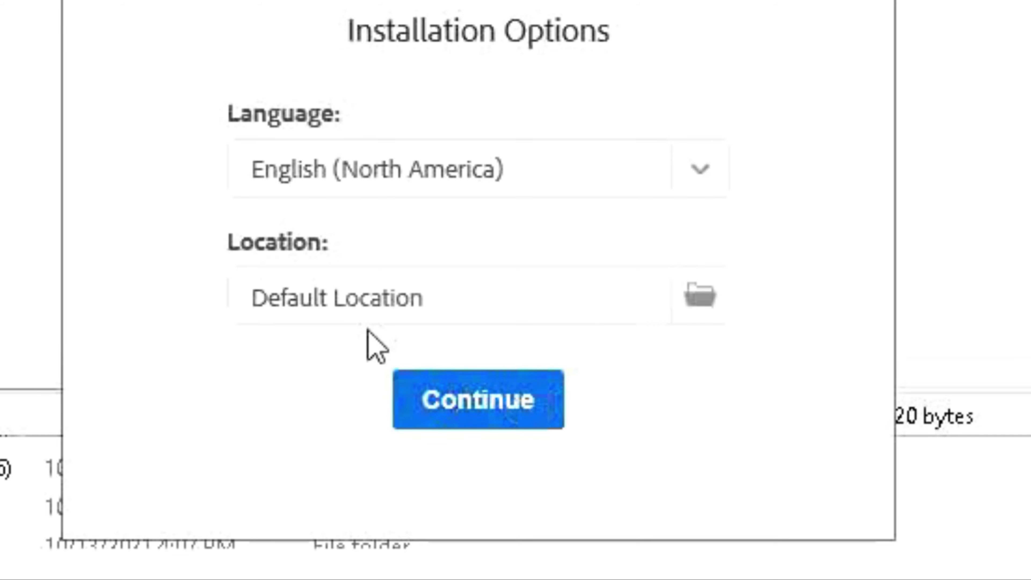
Step: Try to change the install location to a new folder named Adobe Photoshop inside the SOFTWARES EDITING folder
{"action": "left_click", "coordinate": [701, 307]}
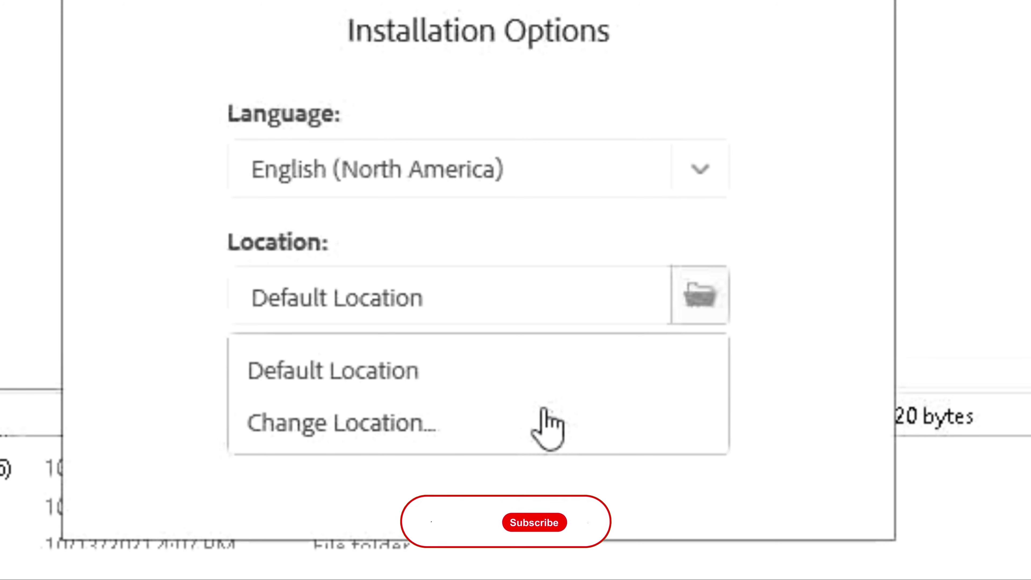
{"action": "left_click", "coordinate": [320, 432]}
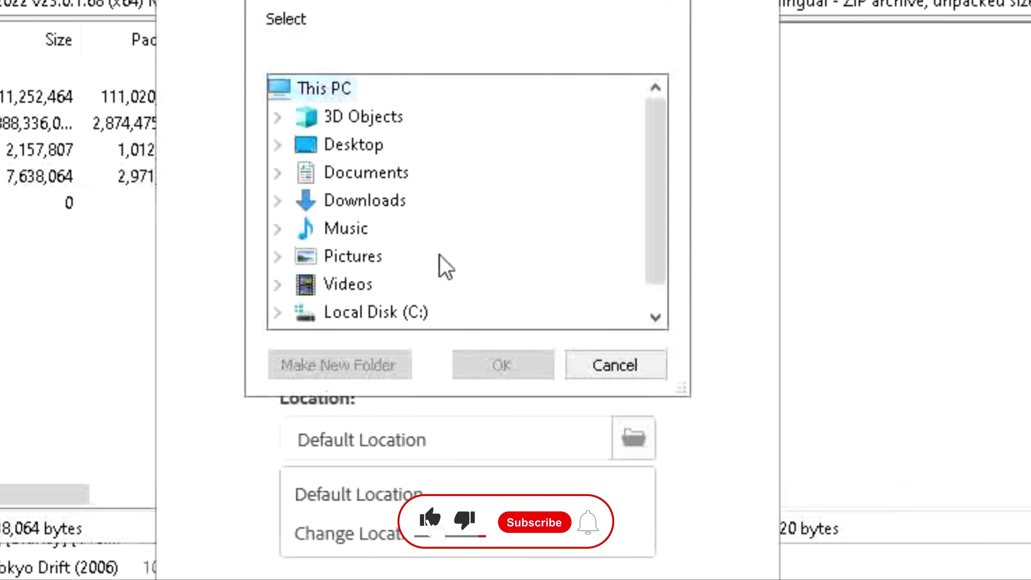
{"action": "scroll", "coordinate": [649, 264], "scroll_direction": "down", "scroll_amount": 1}
{"action": "left_click", "coordinate": [391, 312]}
{"action": "scroll", "coordinate": [651, 292], "scroll_direction": "down", "scroll_amount": 1}
{"action": "left_click", "coordinate": [334, 312]}
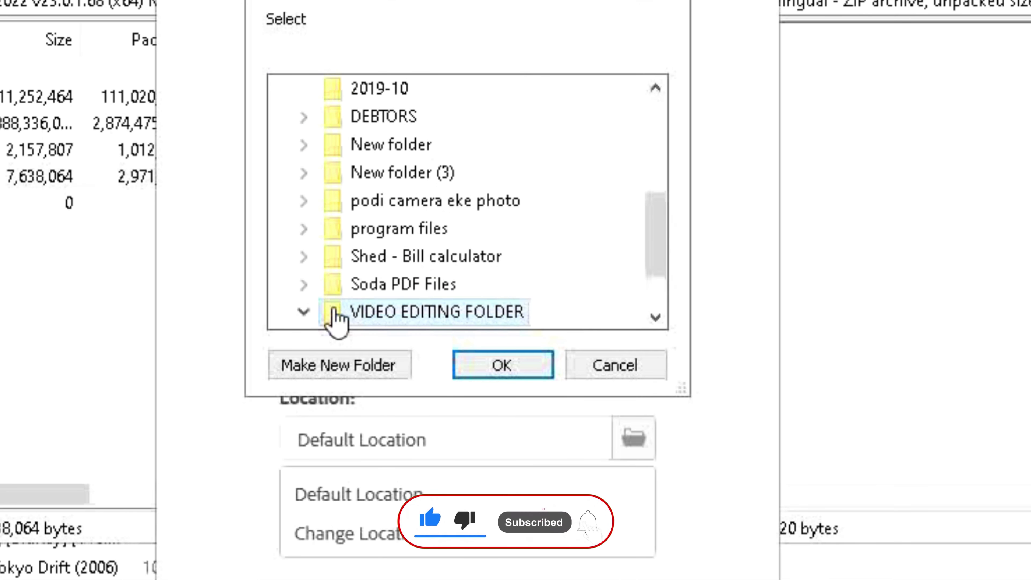
{"action": "scroll", "coordinate": [655, 277], "scroll_direction": "down", "scroll_amount": 1}
{"action": "left_click", "coordinate": [479, 285]}
{"action": "left_click", "coordinate": [392, 365]}
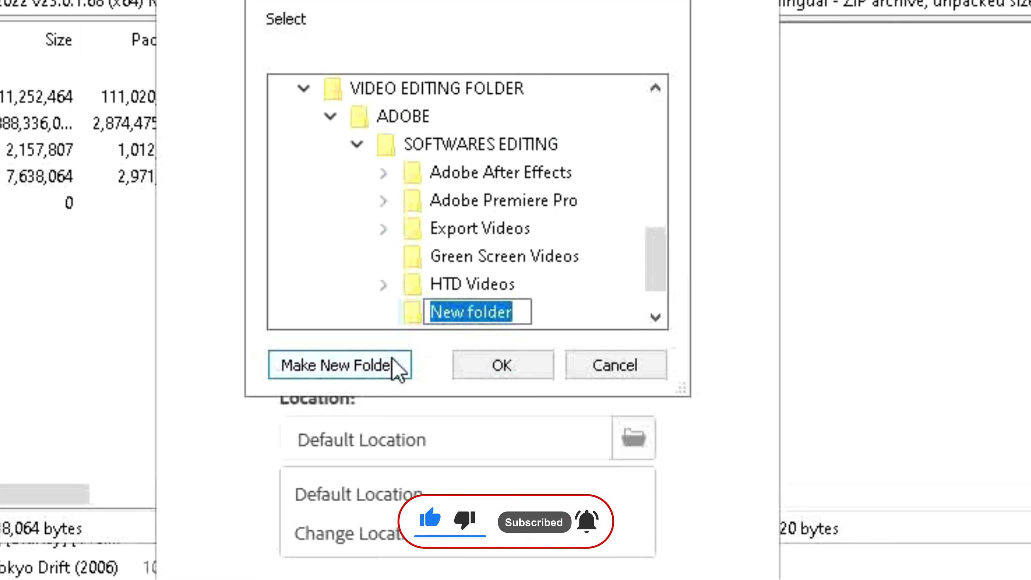
{"action": "type", "text": "Adobe Photoshop"}
{"action": "left_click", "coordinate": [458, 364]}
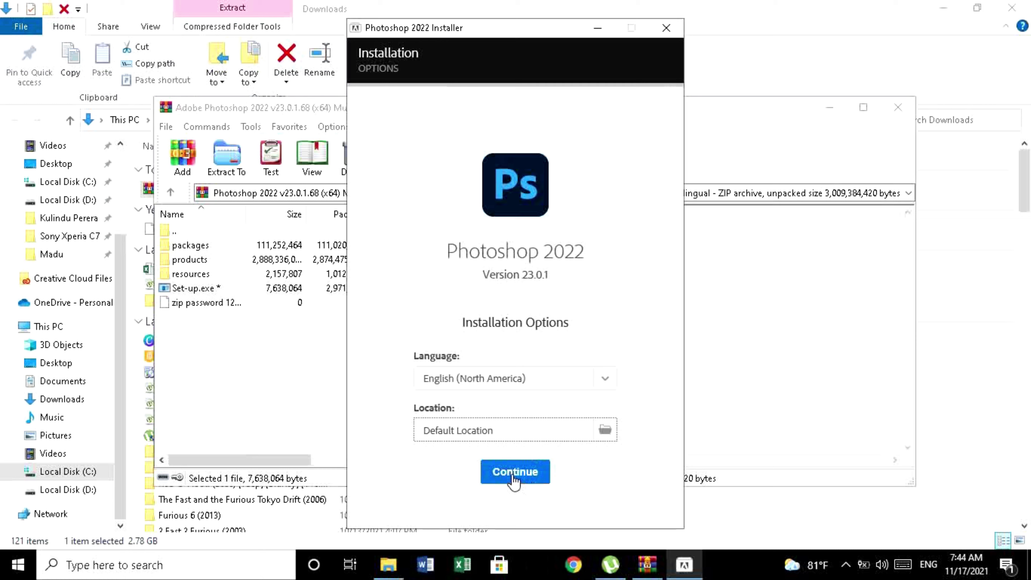
Step: Start installing Photoshop 2022 and close the WinRAR archive, the Downloads folder and µTorrent windows
{"action": "left_click", "coordinate": [514, 473]}
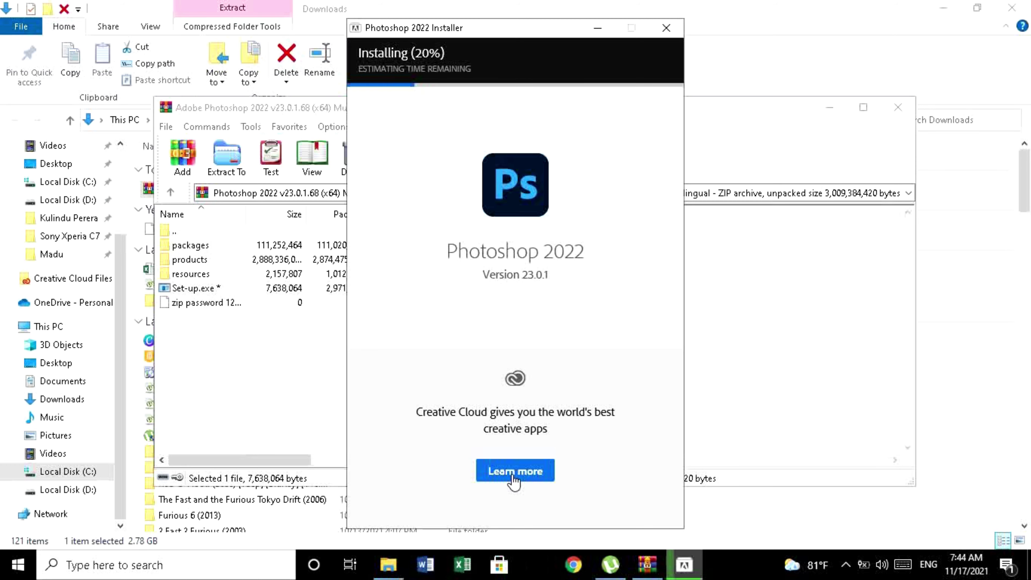
{"action": "left_click", "coordinate": [856, 269]}
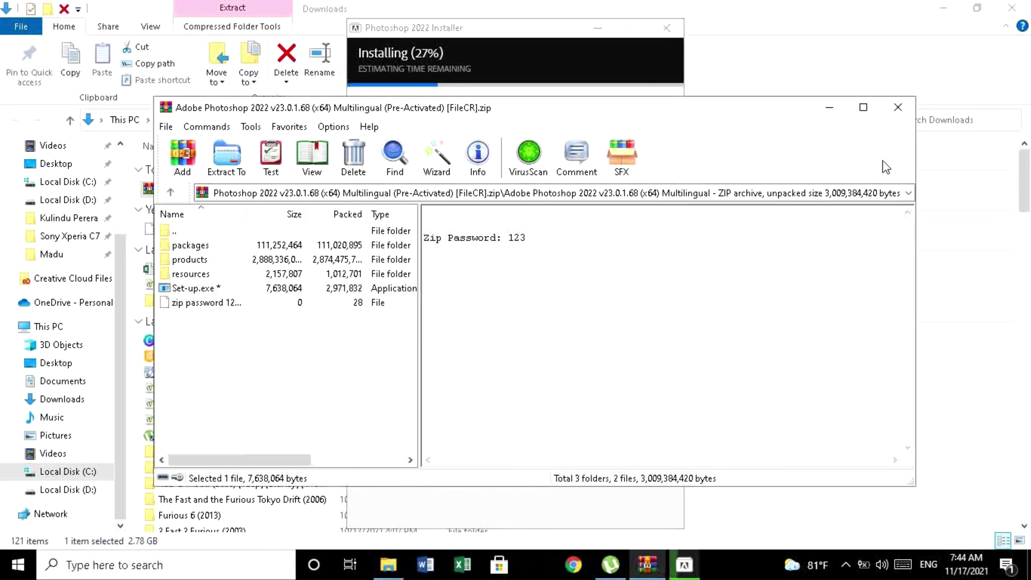
{"action": "left_click", "coordinate": [898, 107]}
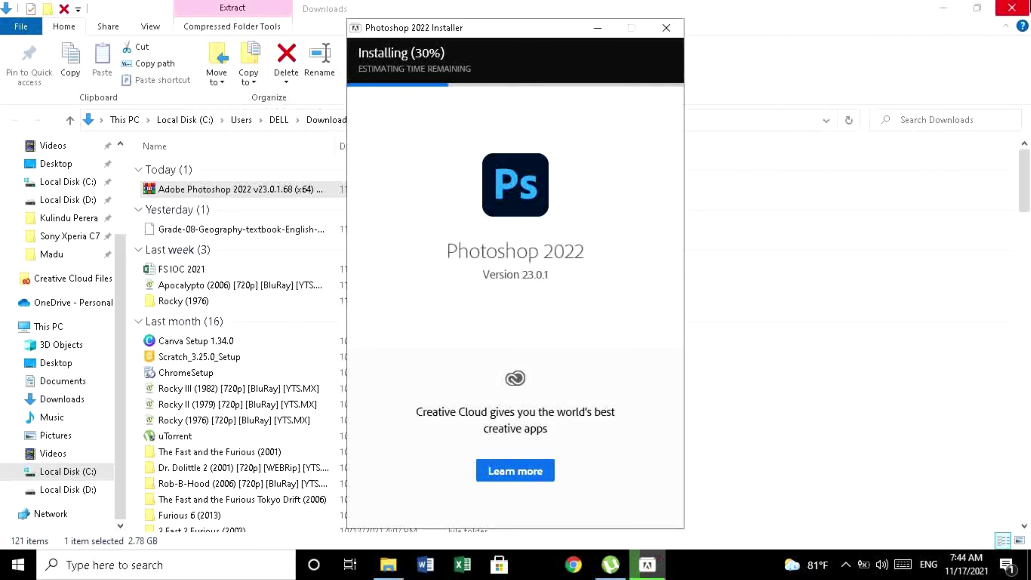
{"action": "left_click", "coordinate": [1028, 3]}
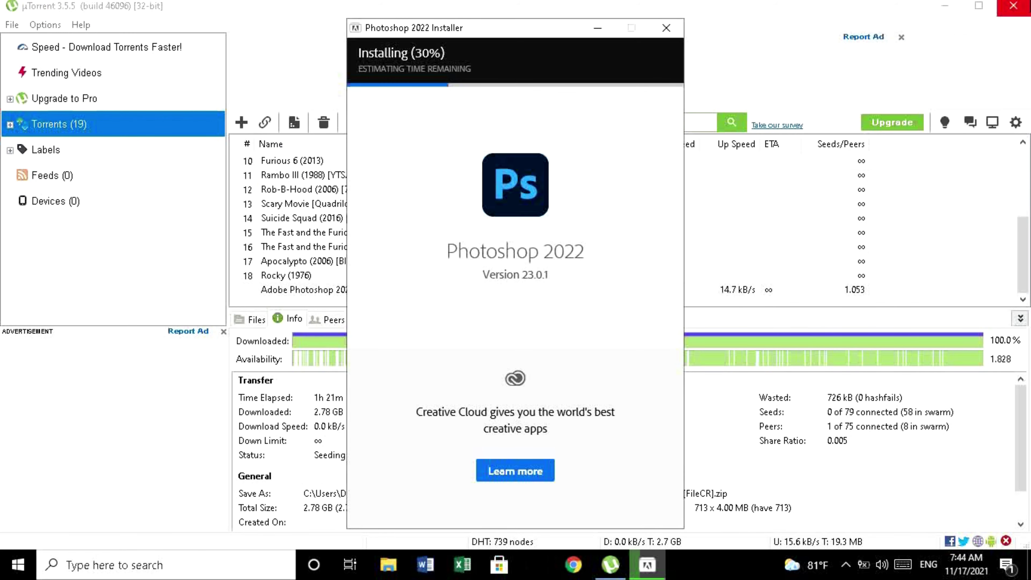
{"action": "left_click", "coordinate": [1013, 5]}
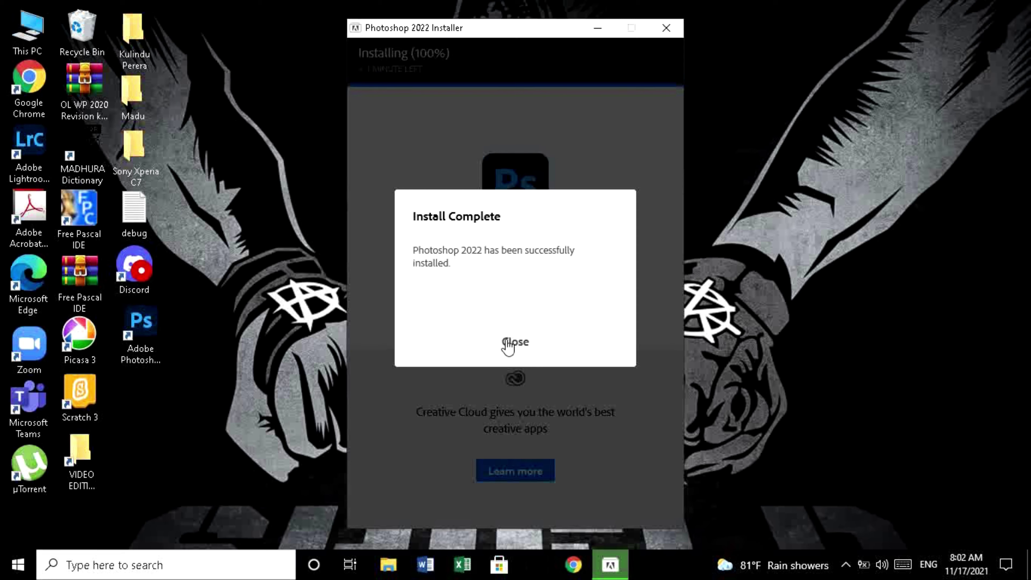
Step: Close the finished Photoshop 2022 installer and launch Adobe Photoshop from the desktop
{"action": "left_click", "coordinate": [514, 342]}
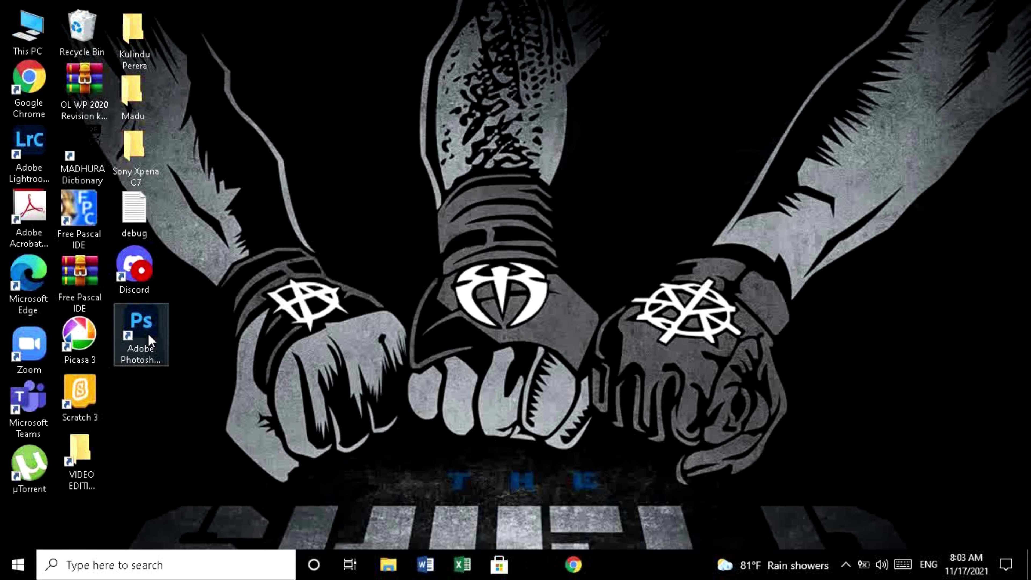
{"action": "left_click", "coordinate": [139, 339]}
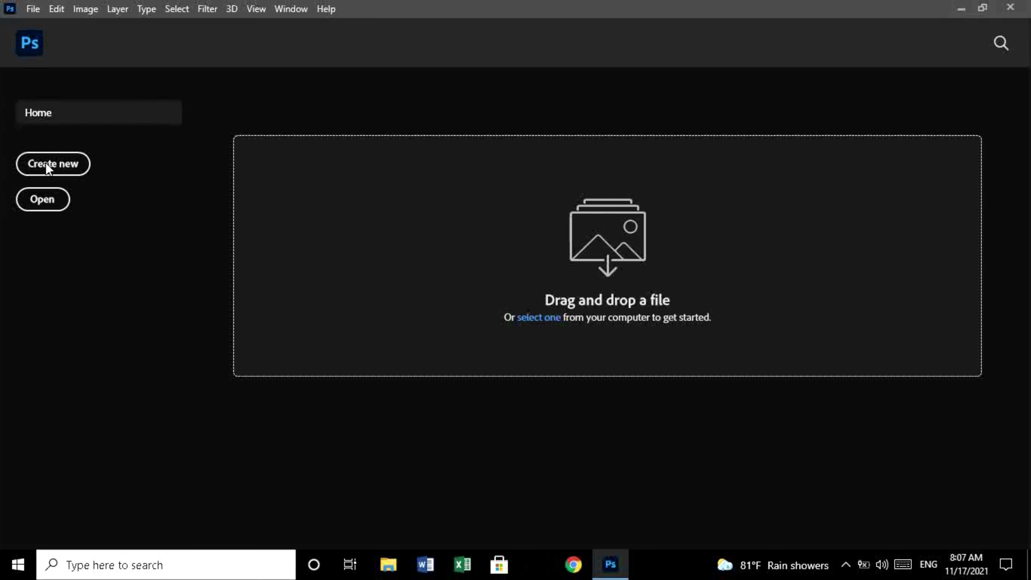
Step: Create a new document at the Default Photoshop Size, 7 x 5 inches at 300 pixels/inch with a white background
{"action": "left_click", "coordinate": [45, 162]}
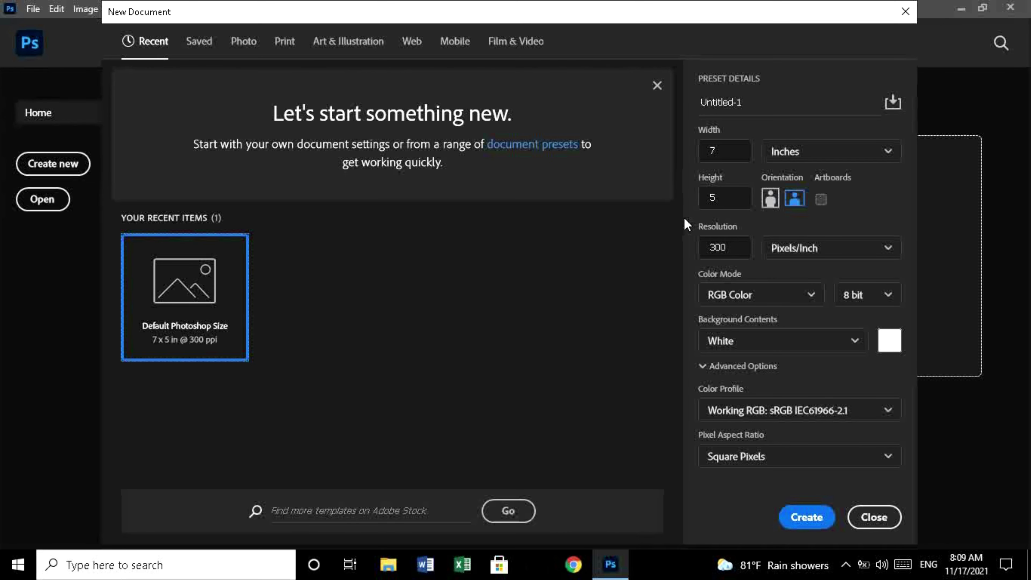
{"action": "left_click", "coordinate": [806, 518]}
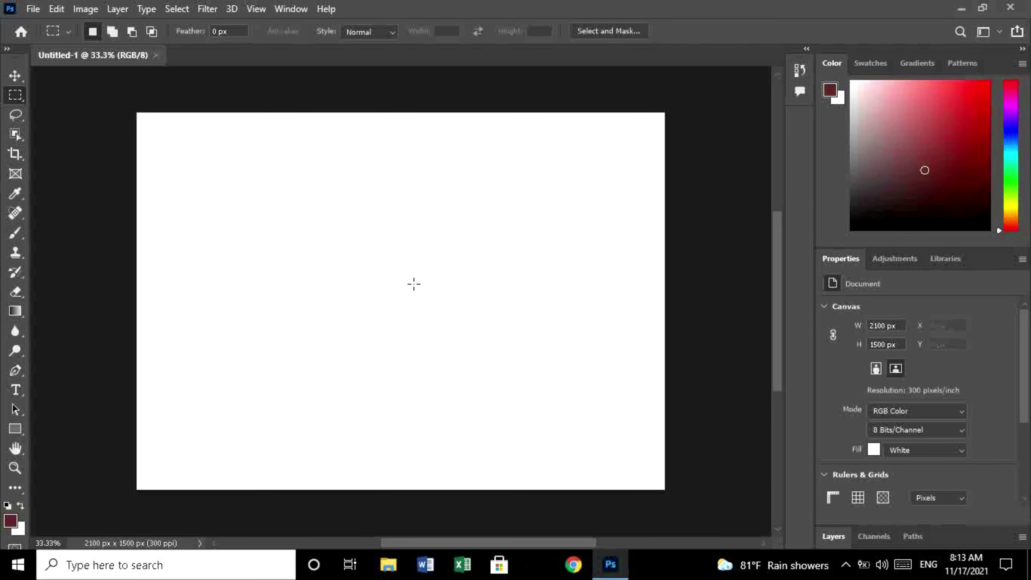
Step: Try out a small rectangular marquee selection on the blank canvas, clear it, and look at the available file commands
{"action": "left_click_drag", "start_coordinate": [381, 213], "coordinate": [414, 284]}
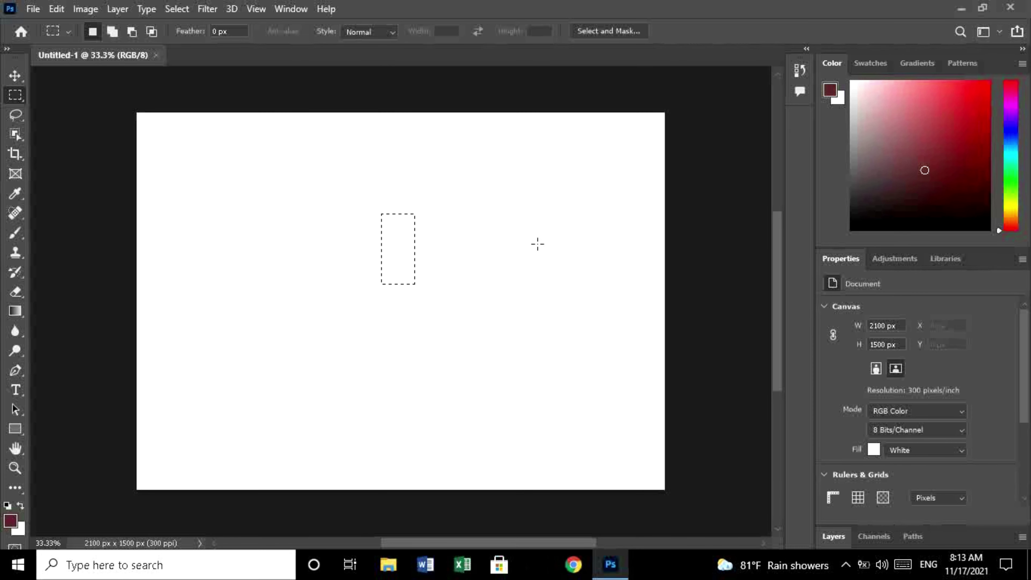
{"action": "left_click", "coordinate": [500, 293]}
{"action": "left_click", "coordinate": [32, 9]}
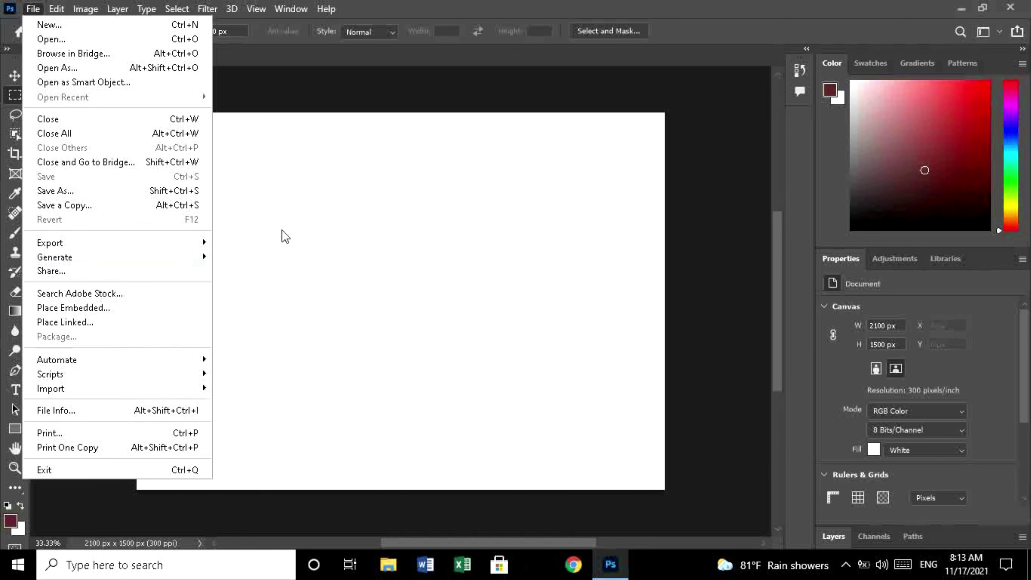
{"action": "left_click", "coordinate": [285, 237]}
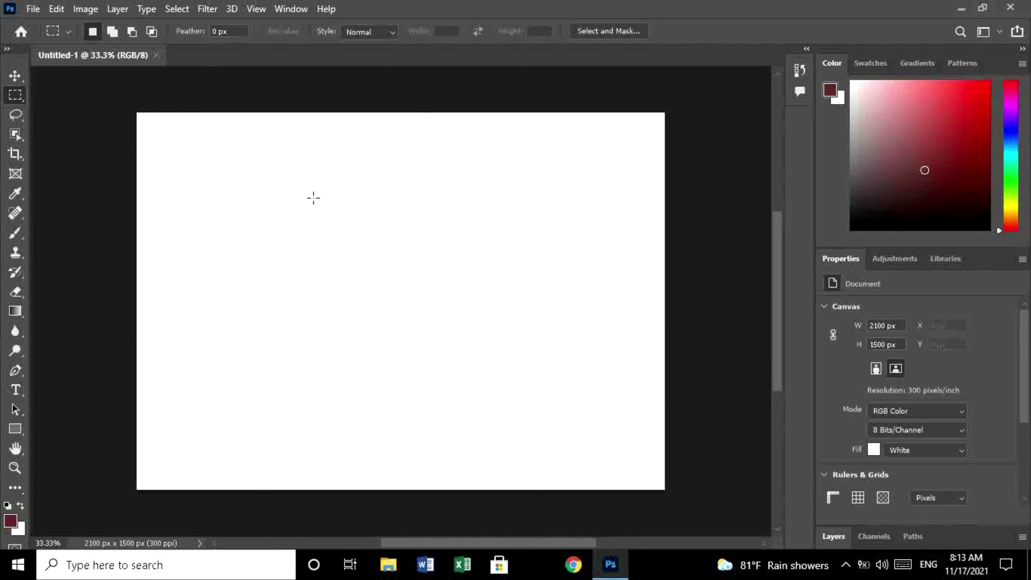